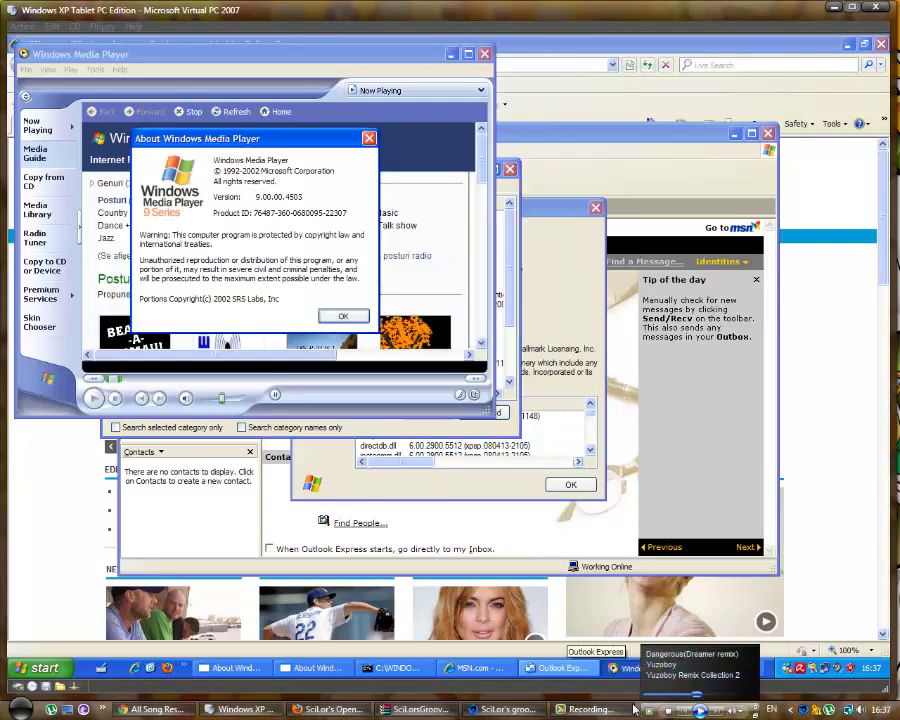
# - Dismiss the Windows Media Player About box, quit the player, and close About Outlook Express
pyautogui.click(340, 318)
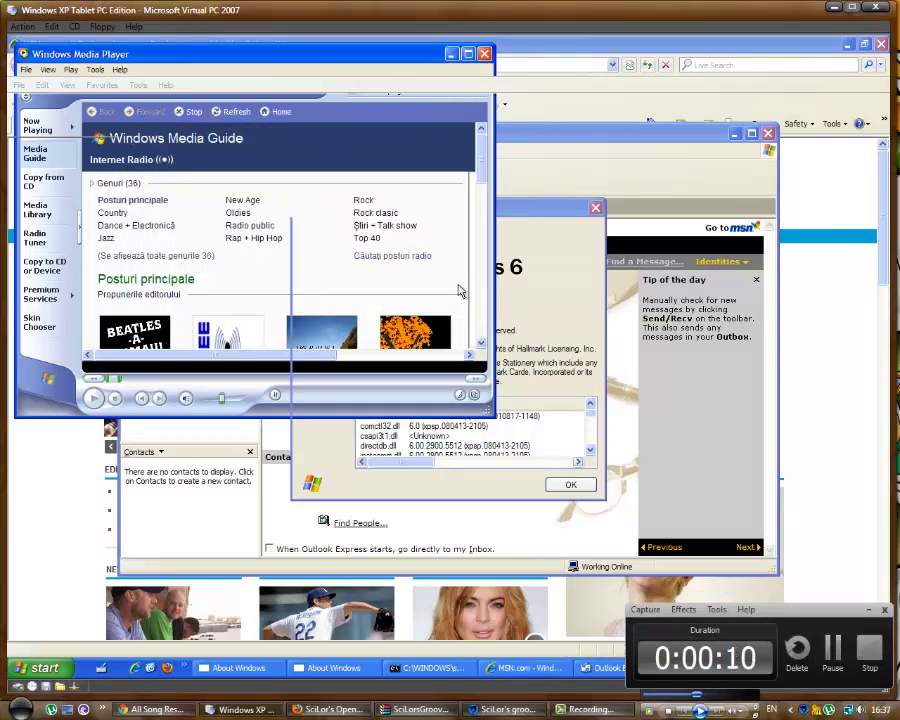
pyautogui.click(485, 54)
pyautogui.click(571, 485)
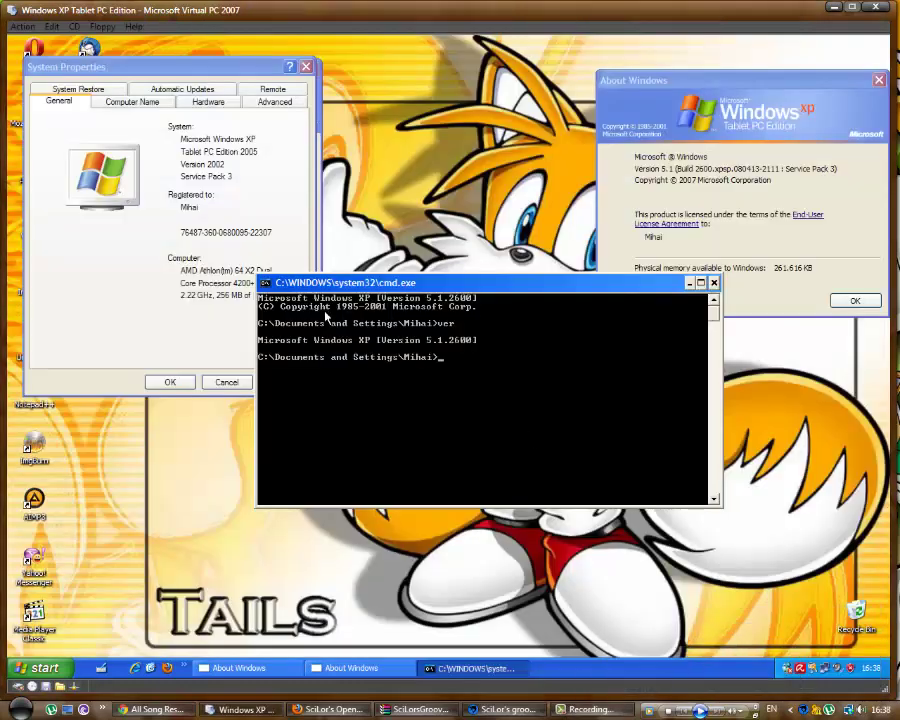
# - Close cmd.exe, then dismiss About Windows, System Properties and the second About Windows
pyautogui.click(713, 283)
pyautogui.click(855, 301)
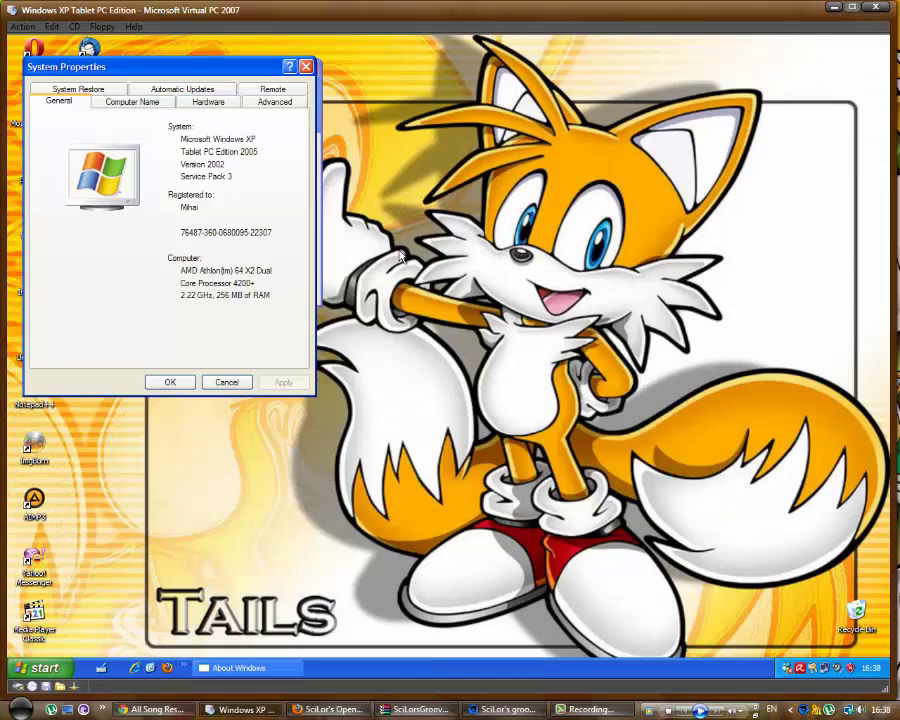
pyautogui.click(170, 382)
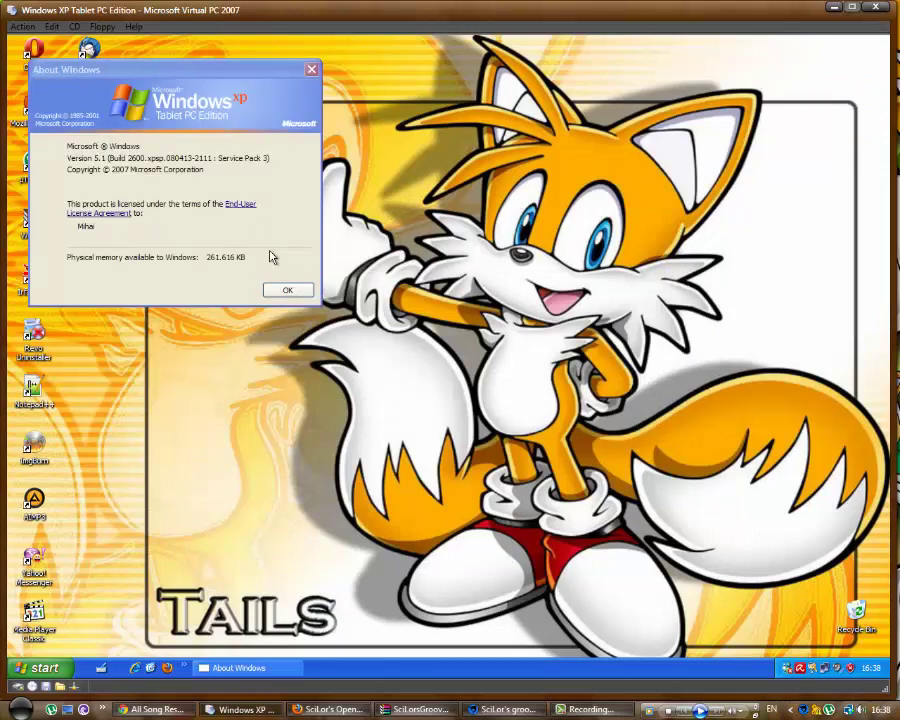
pyautogui.click(287, 290)
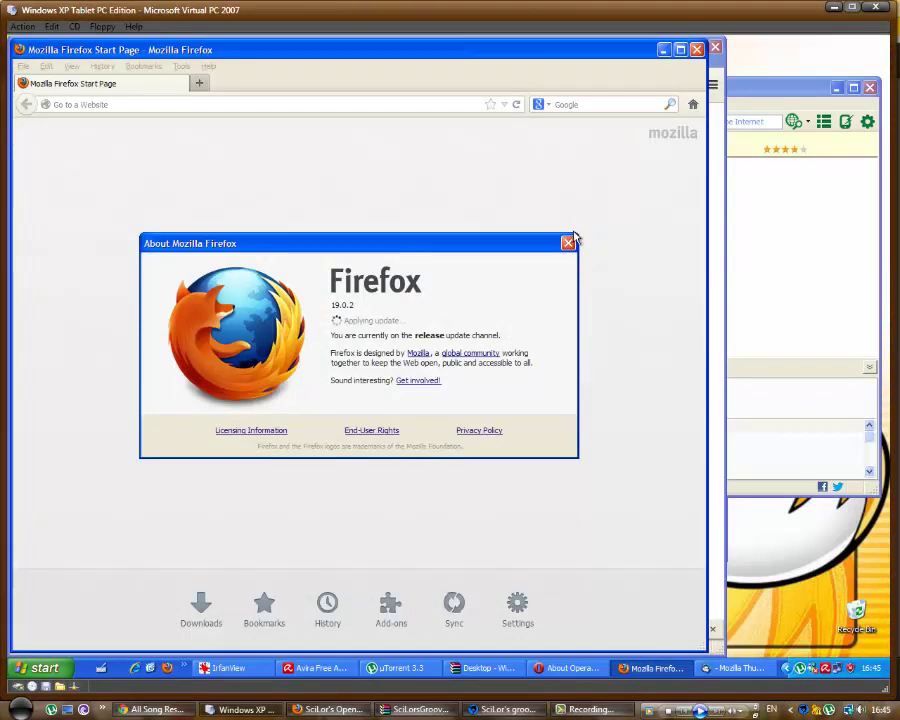
# - Dismiss About Mozilla Firefox with Esc and close About Mozilla Thunderbird
pyautogui.press('Escape')
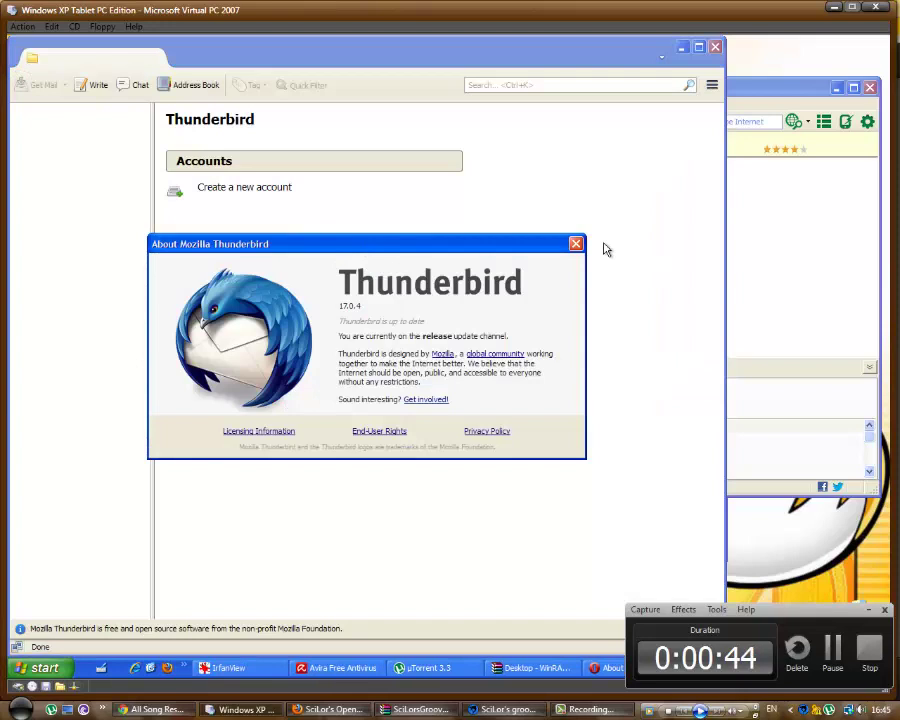
pyautogui.click(576, 244)
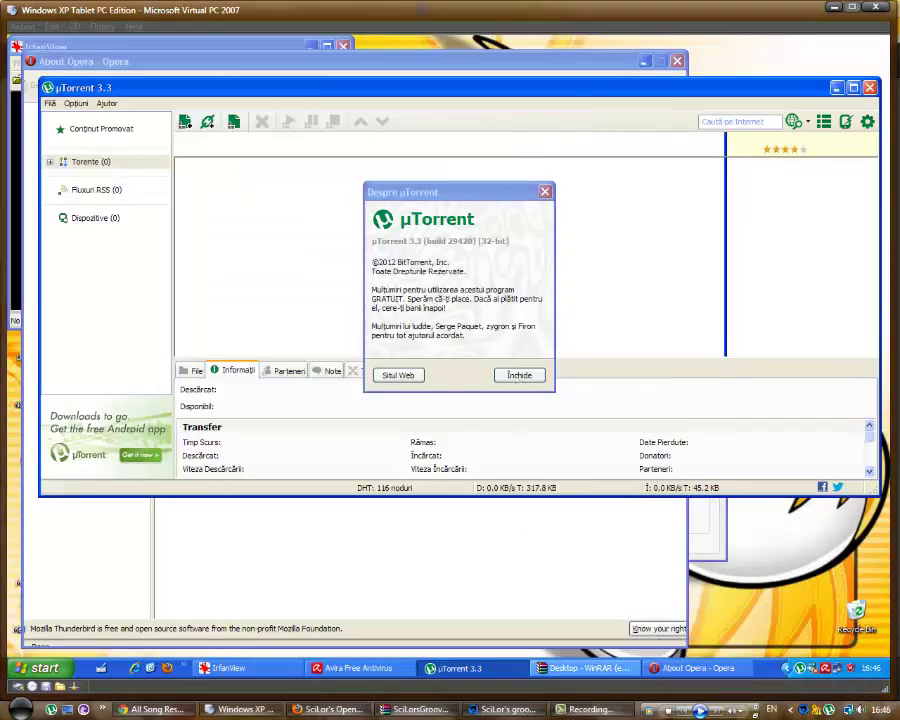
# - Dismiss the µTorrent and WinRAR About boxes, quit WinRAR, and bring Avira forward
pyautogui.press('Escape')
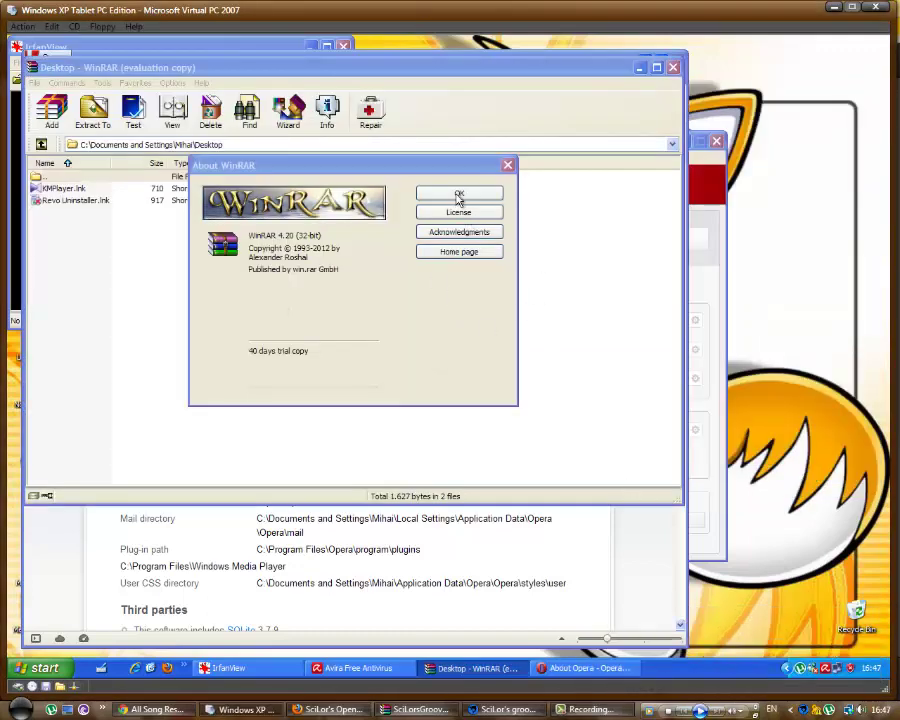
pyautogui.click(455, 196)
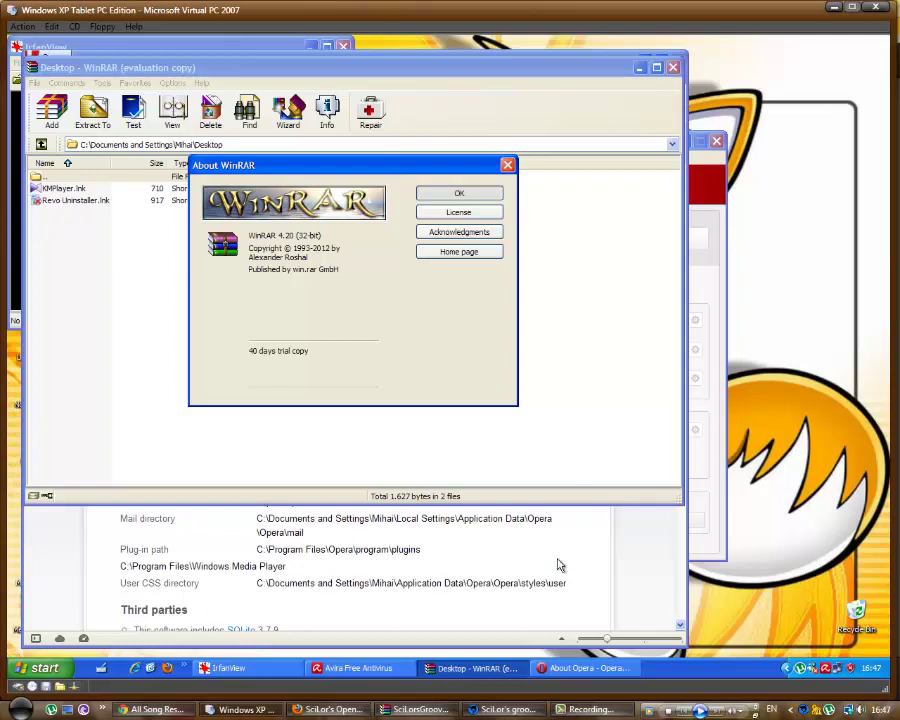
pyautogui.click(585, 668)
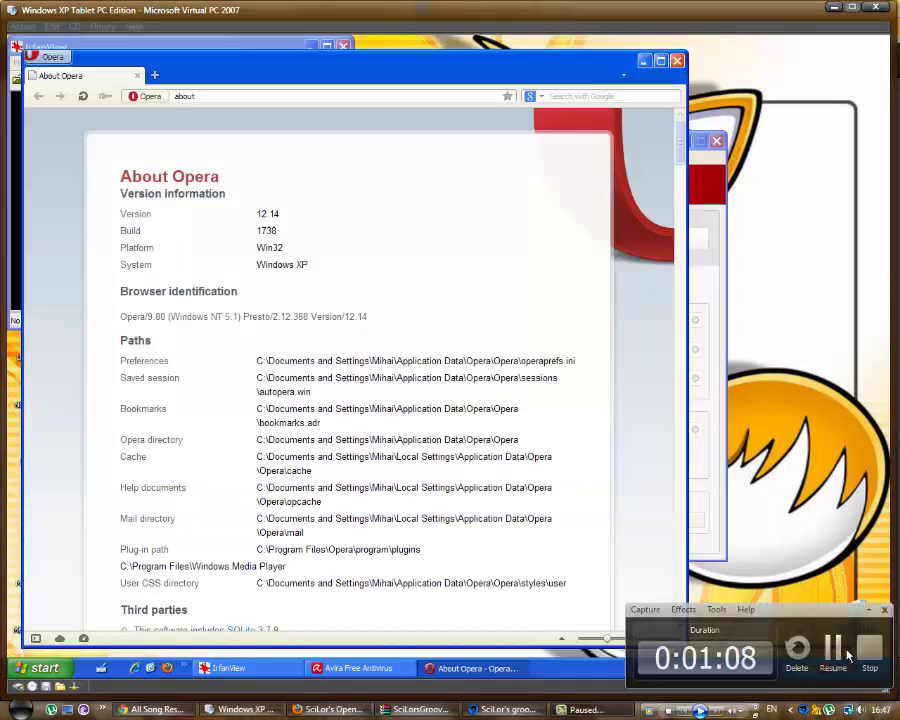
pyautogui.click(700, 179)
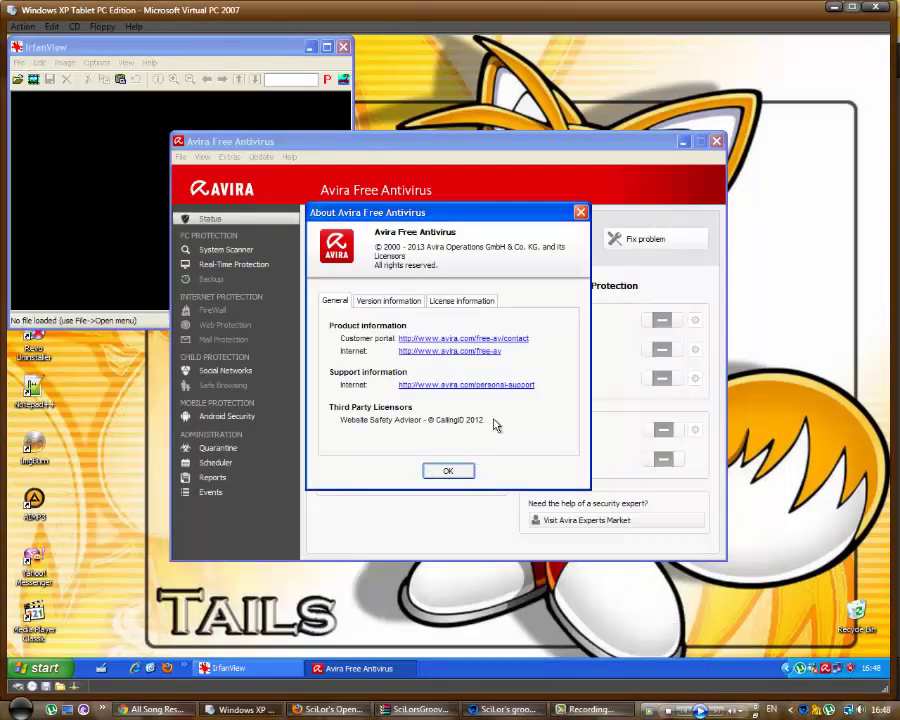
# - Dismiss the Avira and IrfanView 4.35 About boxes, then resume recording
pyautogui.click(451, 473)
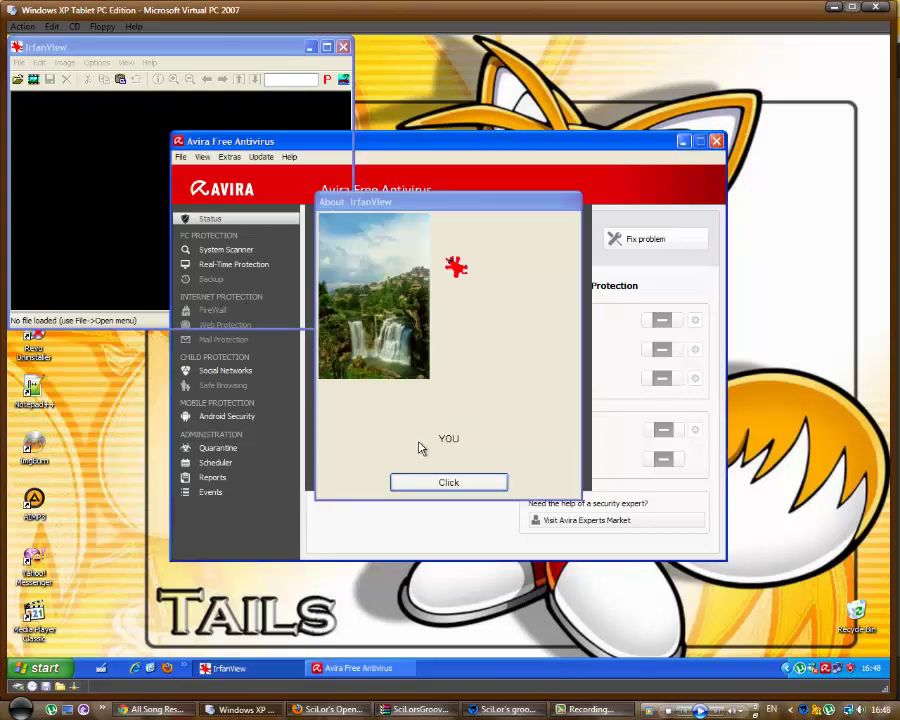
pyautogui.click(448, 483)
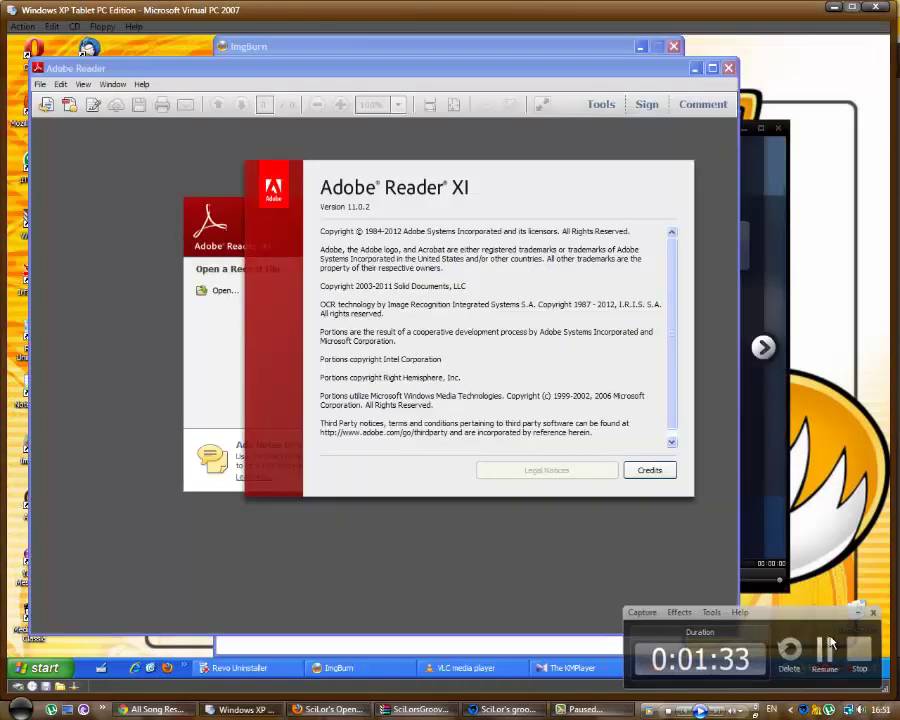
pyautogui.click(830, 645)
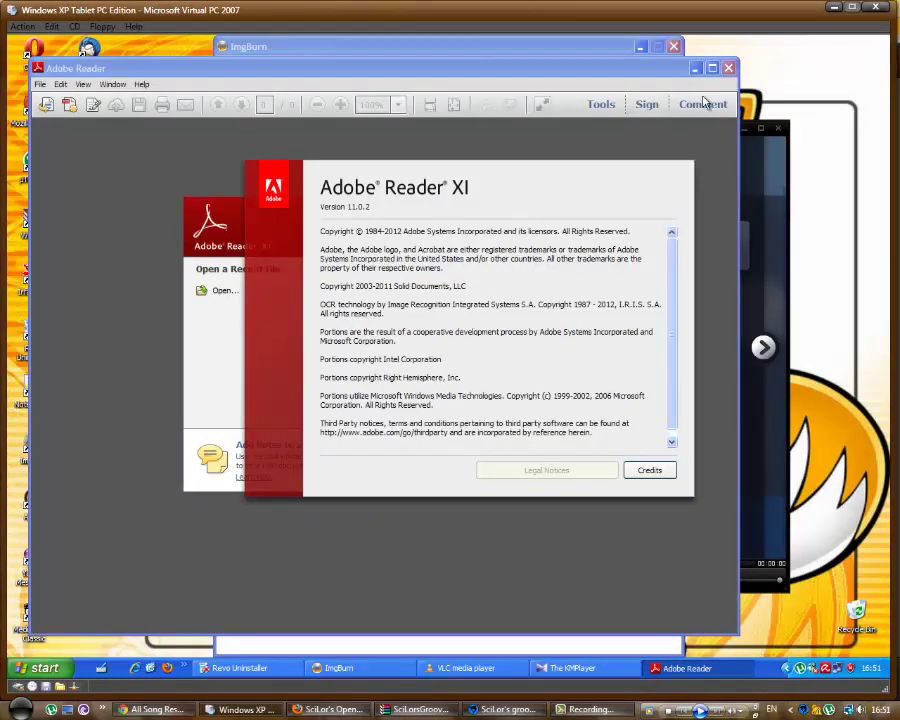
# - Close Adobe Reader's About box while keeping Reader running, then dismiss VLC's About and quit VLC
pyautogui.click(730, 68)
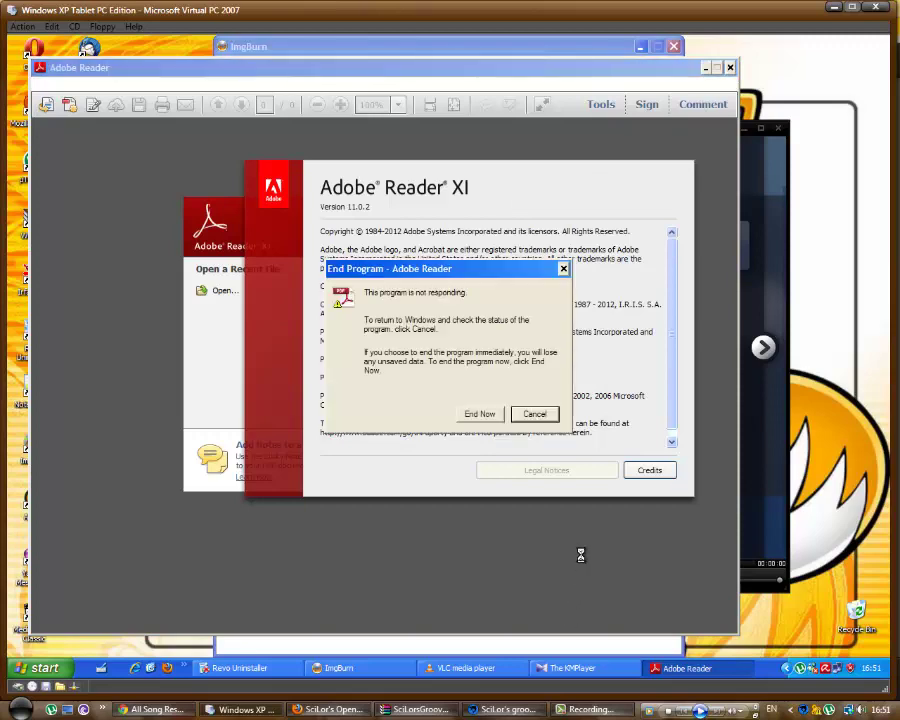
pyautogui.click(534, 414)
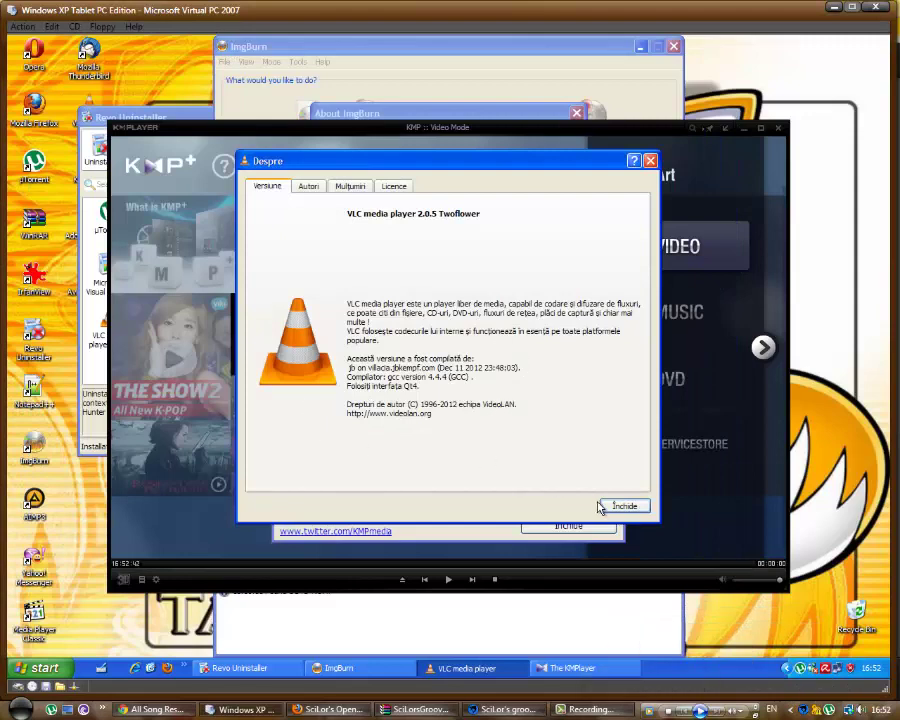
pyautogui.click(650, 161)
pyautogui.click(651, 189)
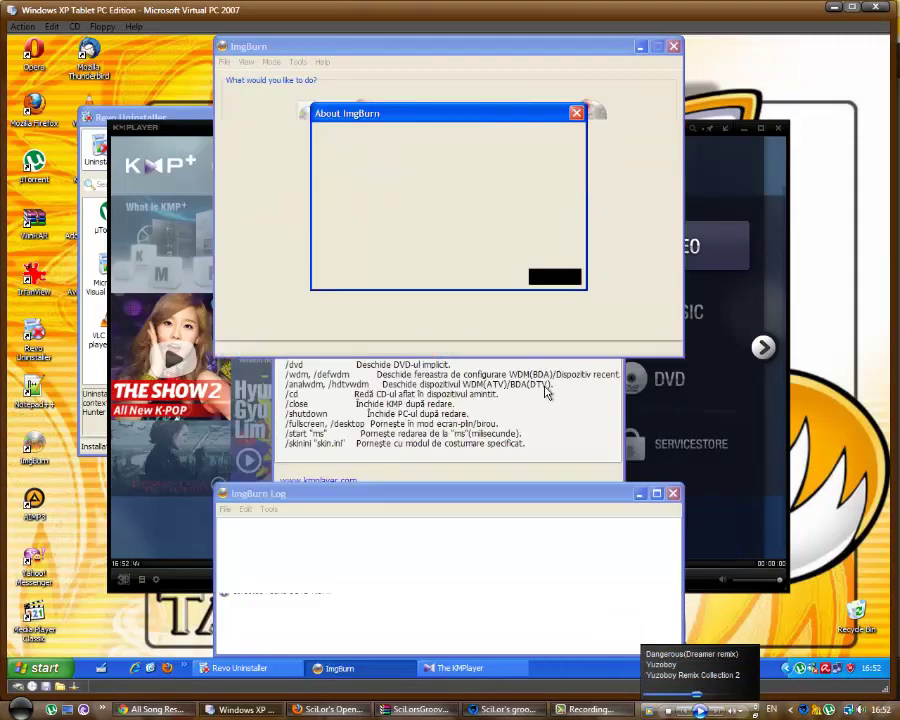
# - Dismiss the ImgBurn About dialog, shut ImgBurn down, and dismiss KMPlayer's About
pyautogui.click(553, 277)
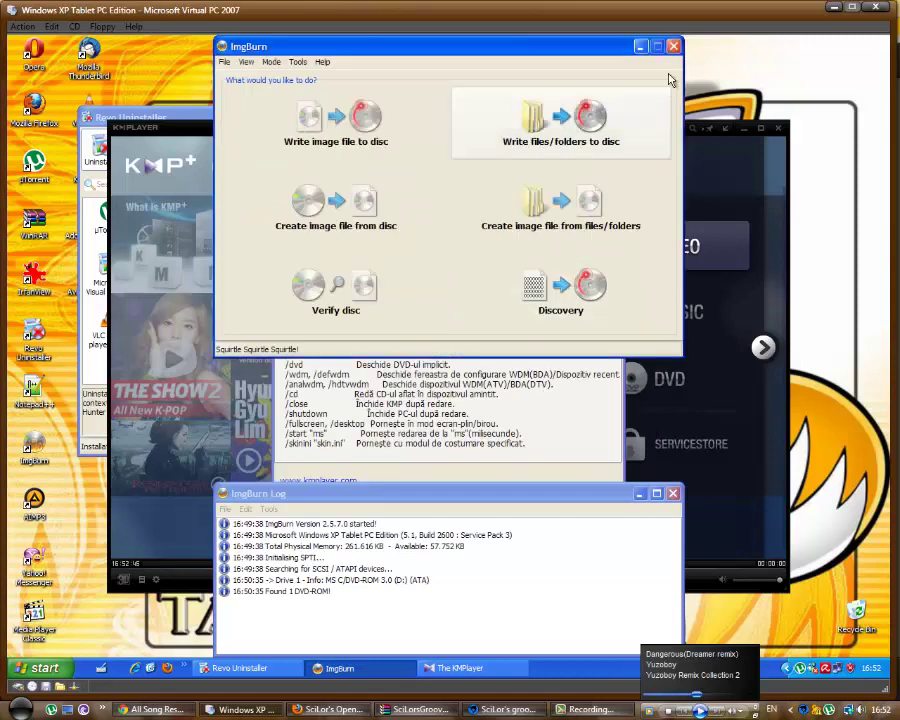
pyautogui.click(673, 46)
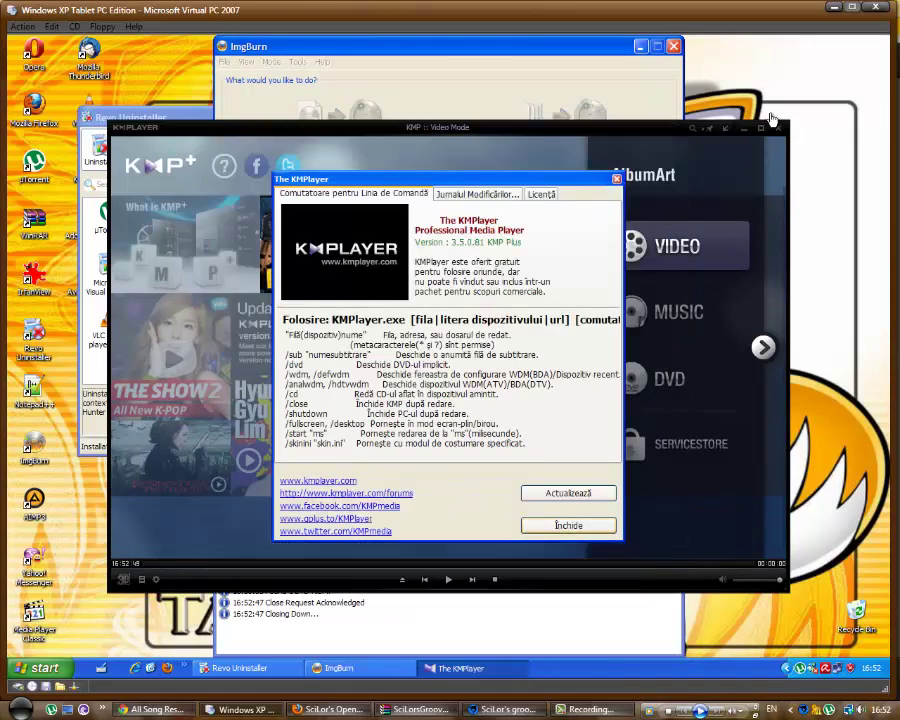
pyautogui.click(781, 130)
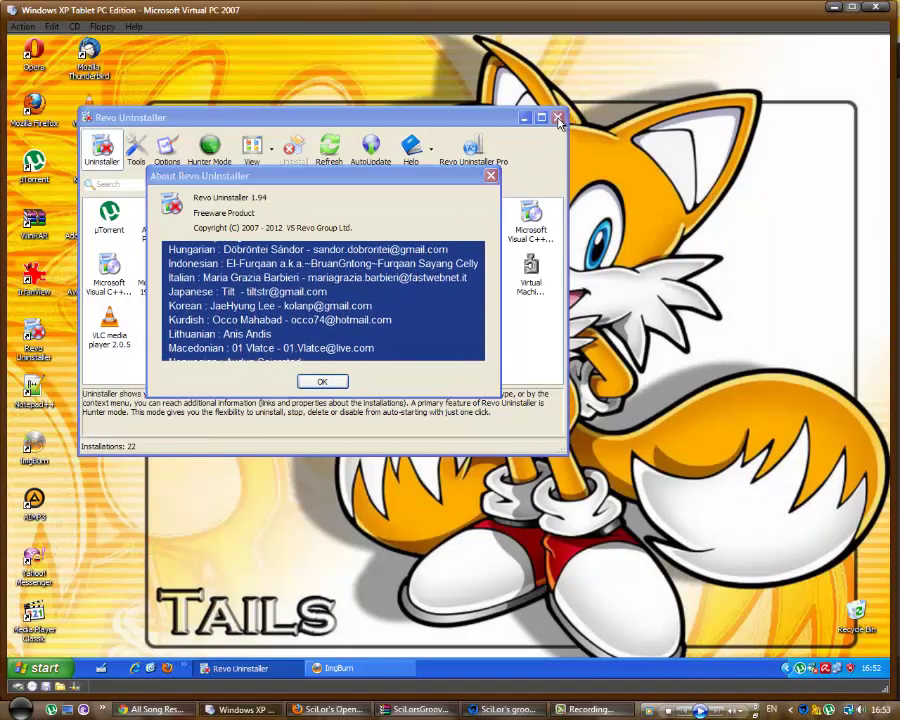
# - Dismiss Revo Uninstaller's About and quit Revo, then dismiss Yahoo! Messenger's About dialog
pyautogui.click(491, 176)
pyautogui.click(559, 118)
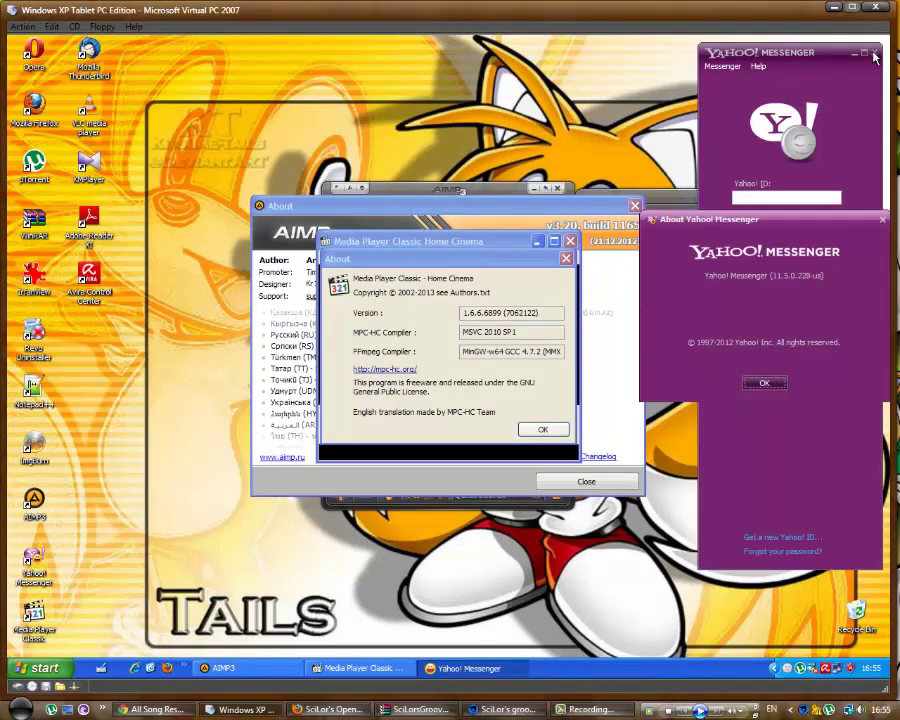
pyautogui.click(765, 383)
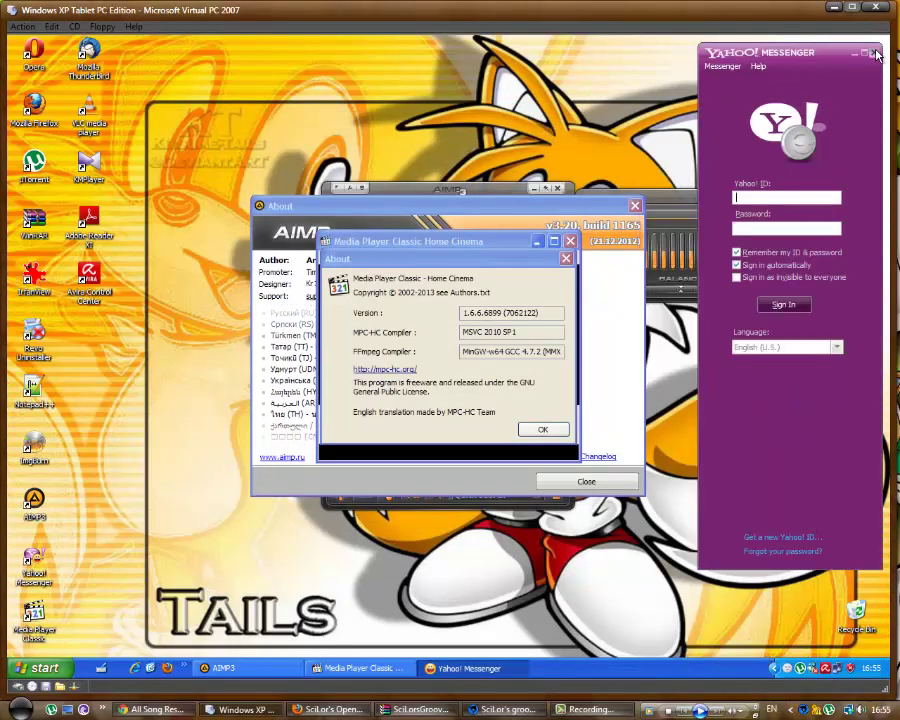
# - Dismiss the MPC-HC and AIMP3 About dialogs and close both players
pyautogui.click(540, 430)
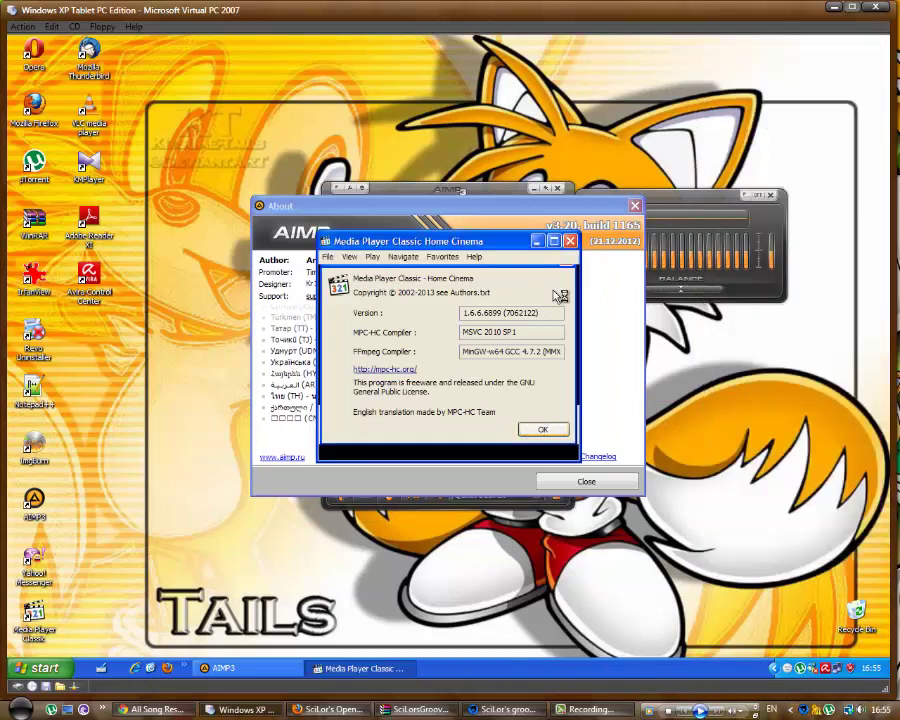
pyautogui.click(570, 242)
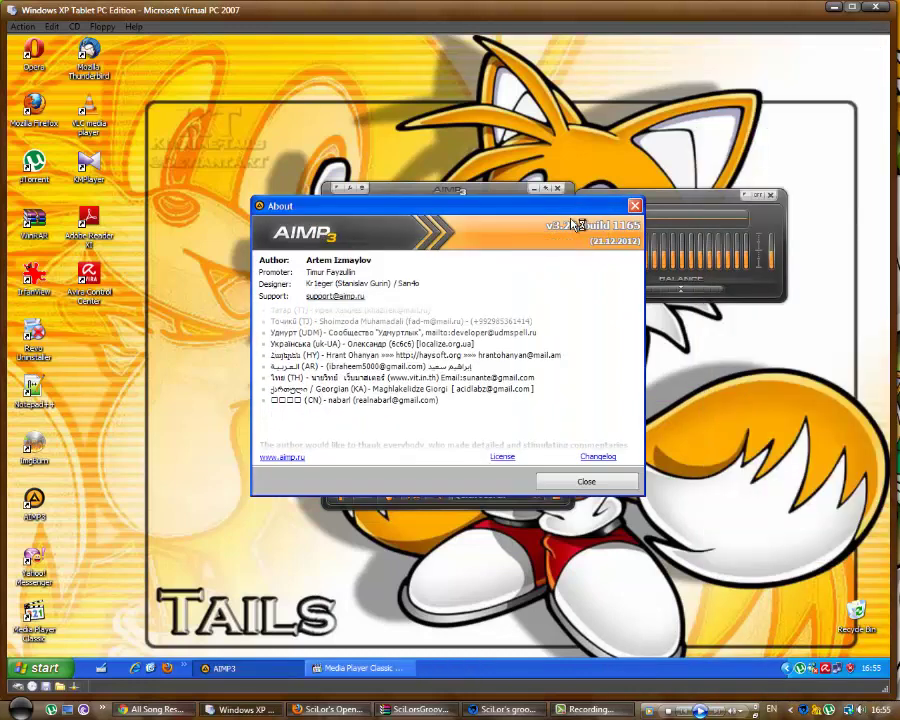
pyautogui.click(586, 481)
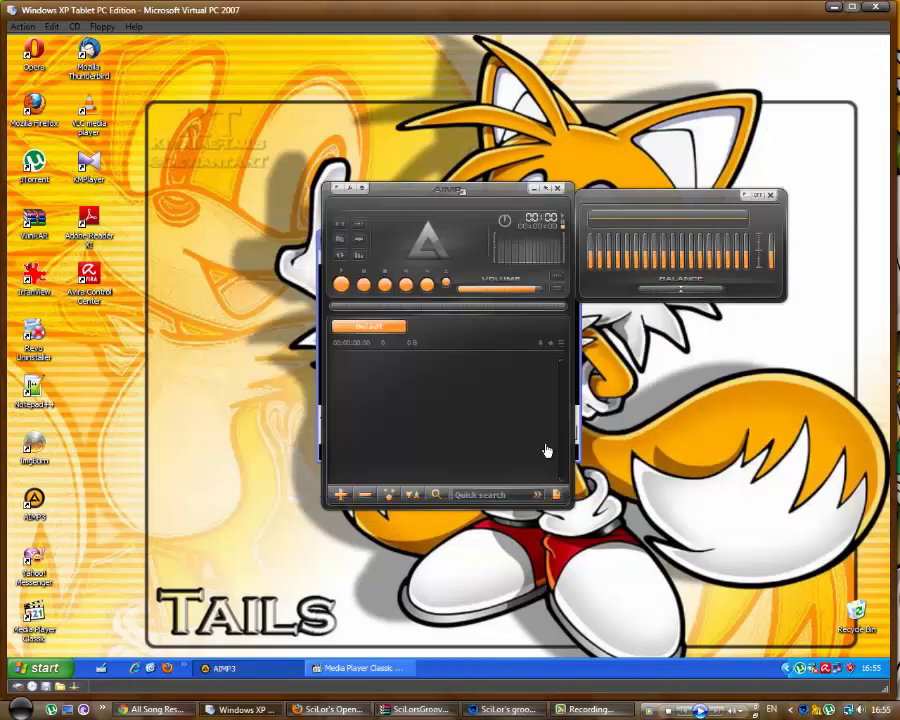
pyautogui.click(558, 190)
pyautogui.click(570, 237)
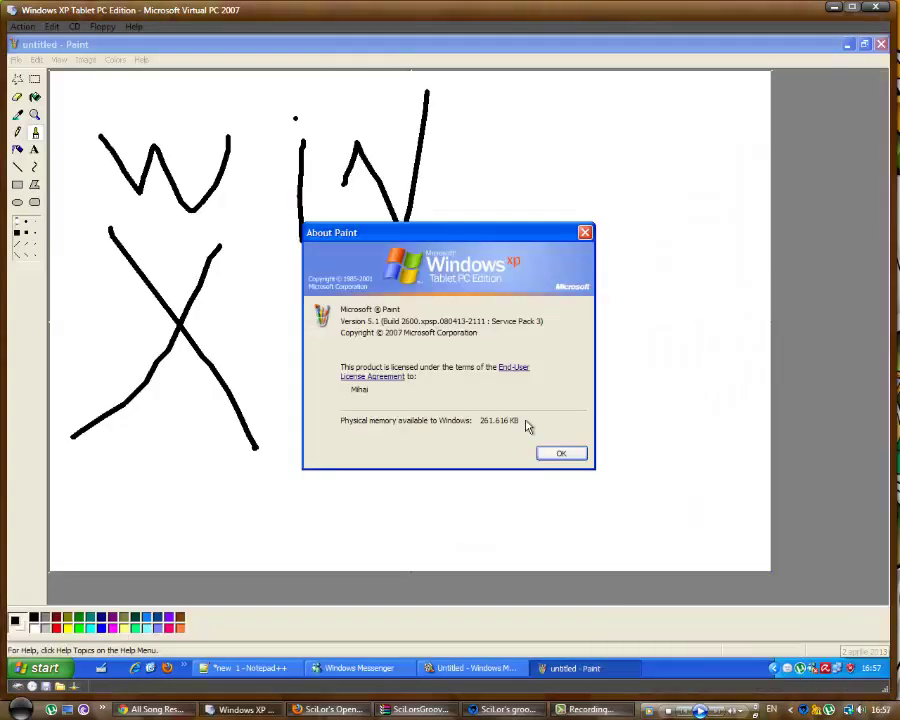
# - Close Paint without saving the drawing, then close Windows Messenger and its About box
pyautogui.click(562, 454)
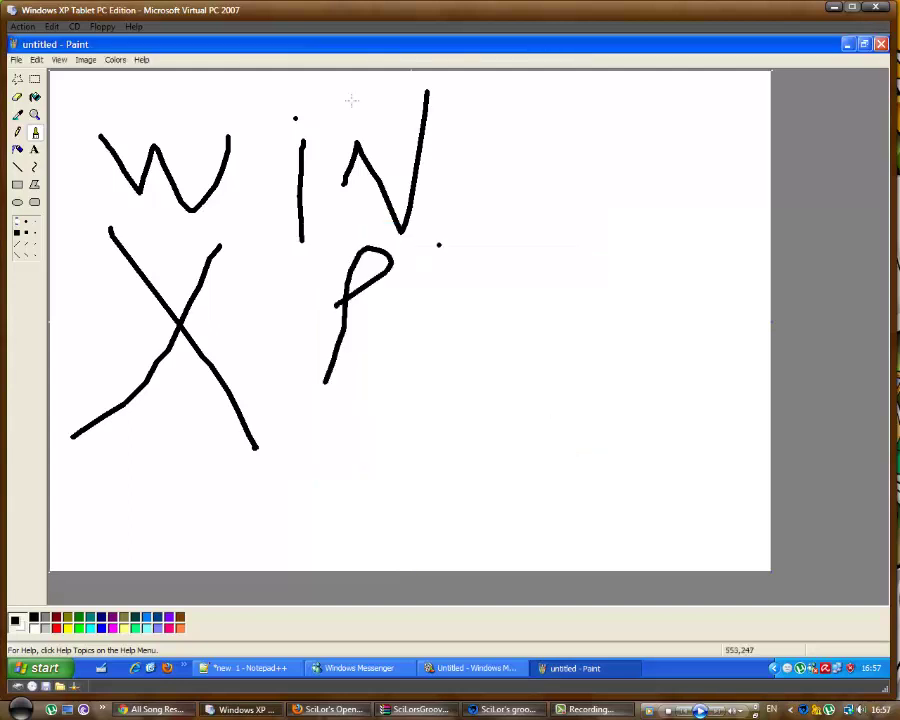
pyautogui.click(882, 45)
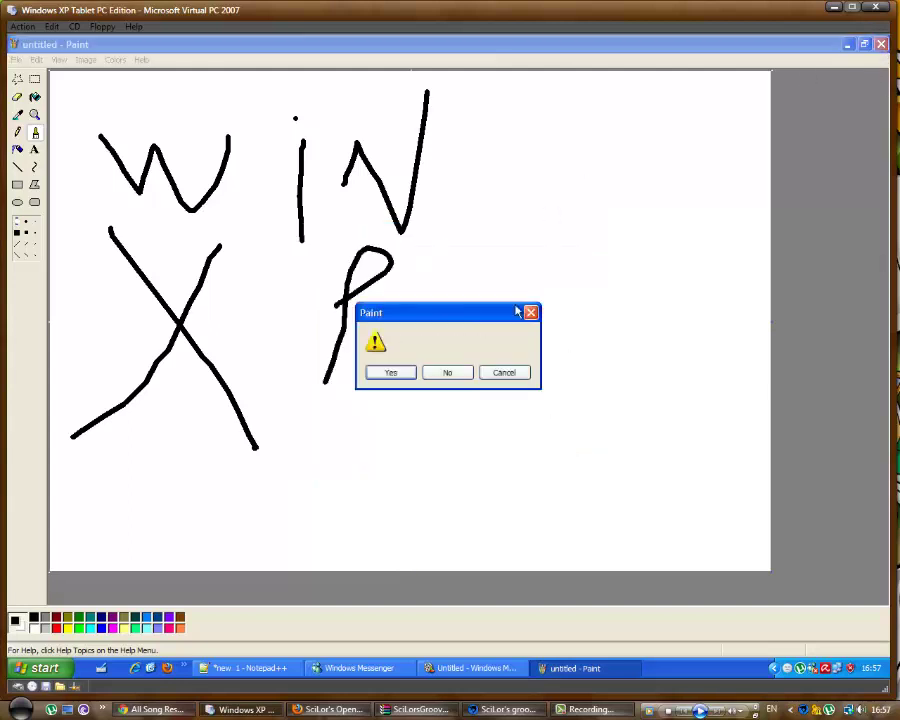
pyautogui.click(443, 370)
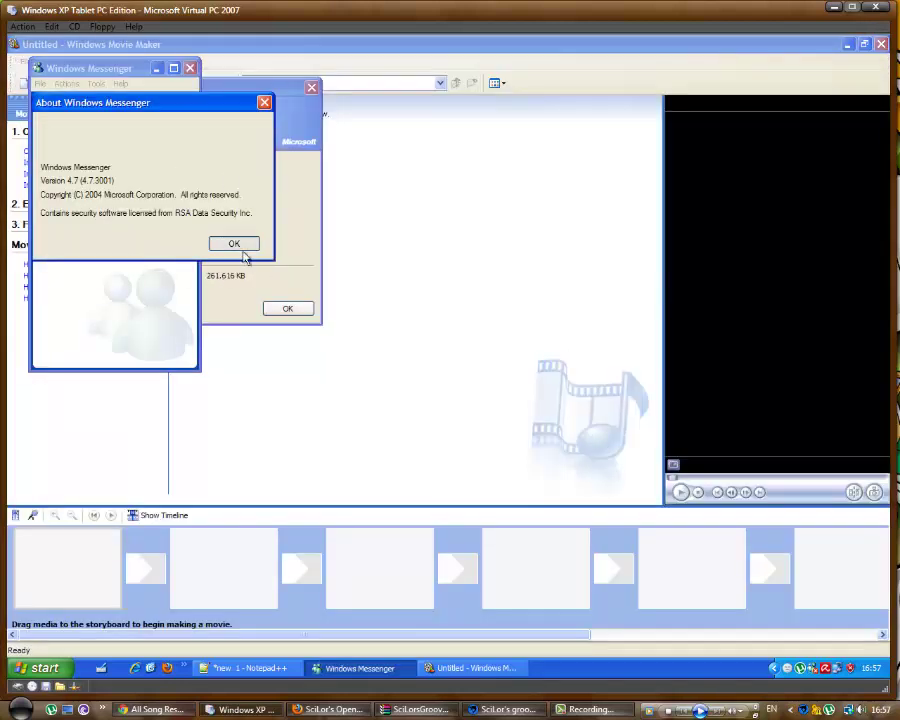
pyautogui.click(234, 244)
pyautogui.click(190, 67)
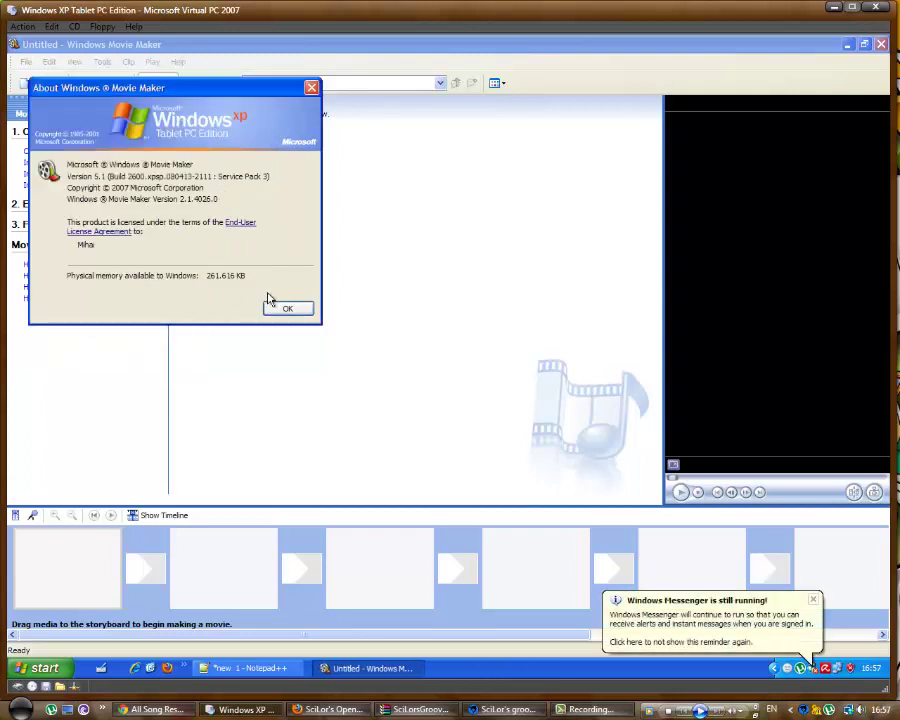
# - Close Movie Maker and Notepad++ without saving the note, then minimise Virtual PC
pyautogui.click(287, 308)
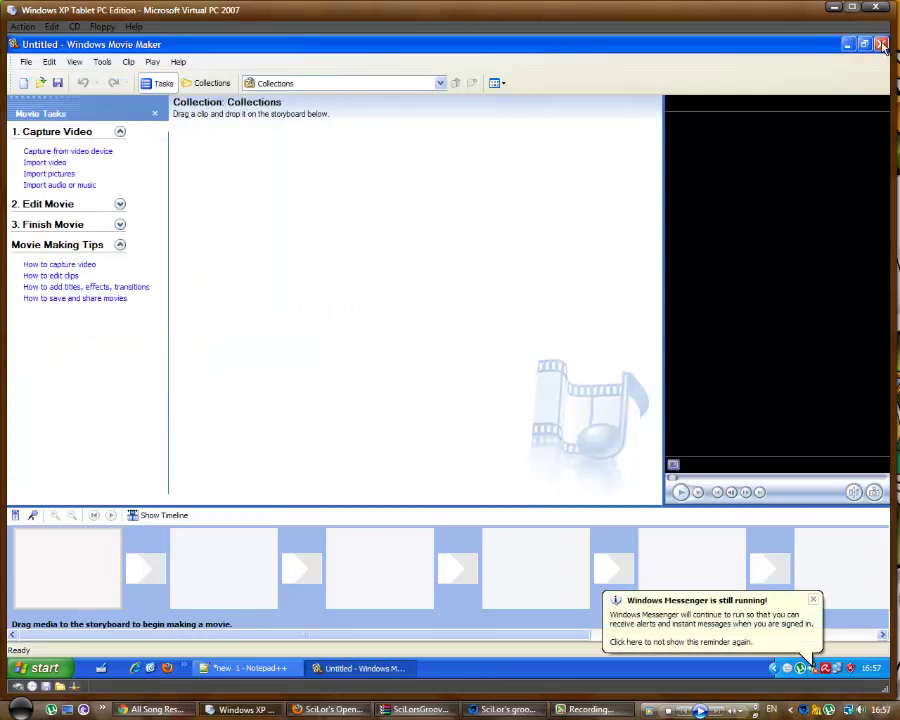
pyautogui.click(882, 45)
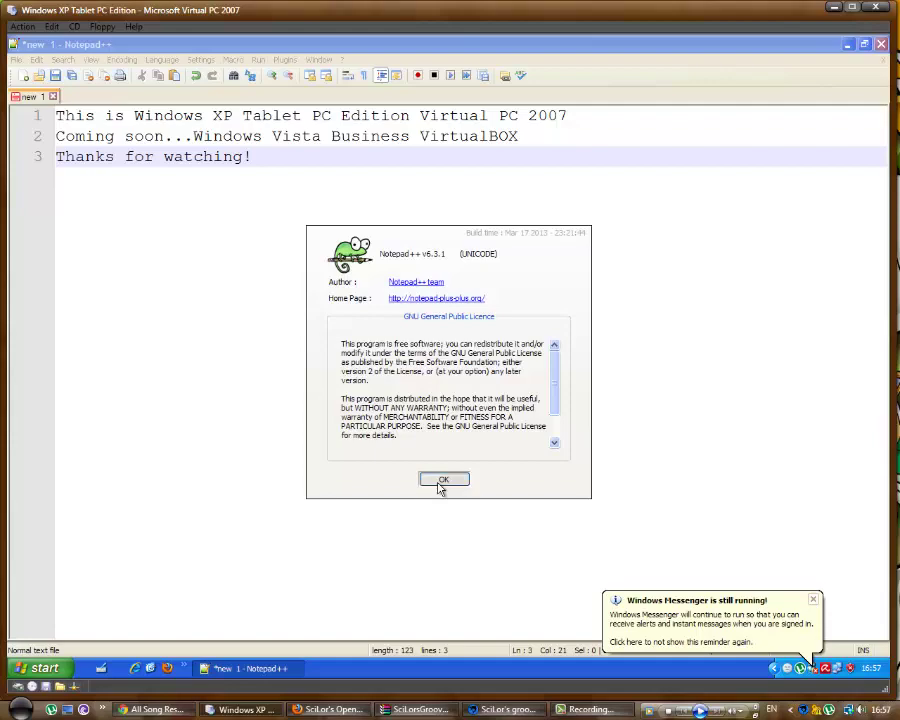
pyautogui.click(443, 479)
pyautogui.click(882, 45)
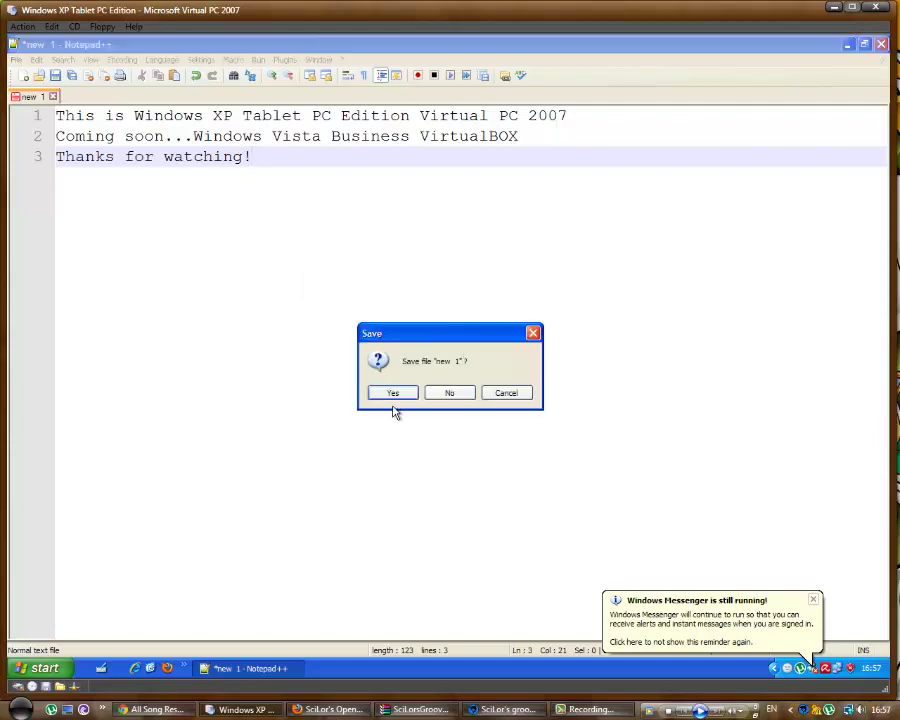
pyautogui.click(450, 392)
pyautogui.click(832, 8)
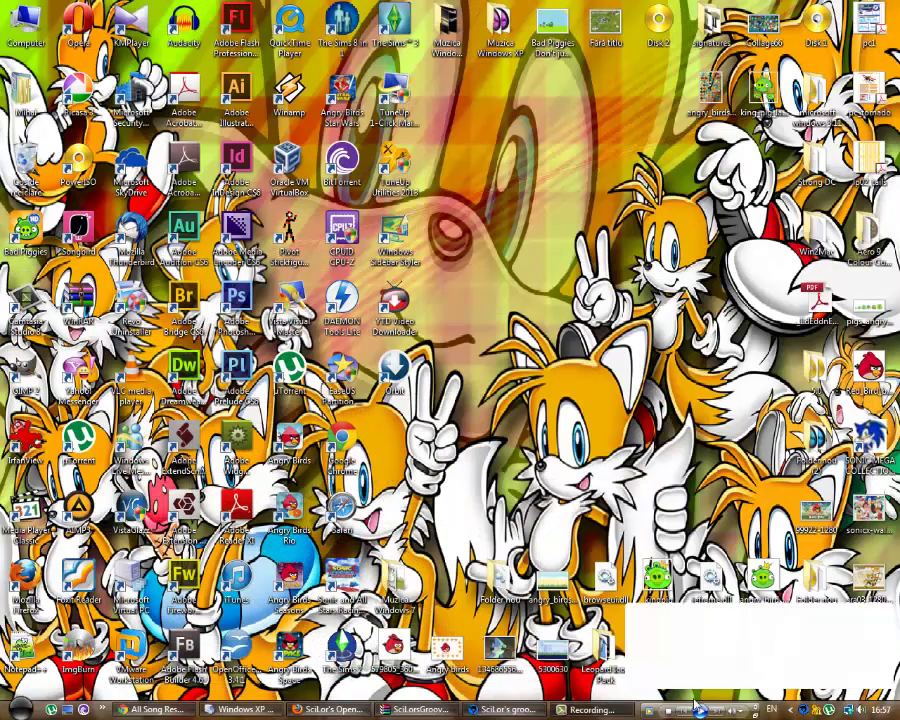